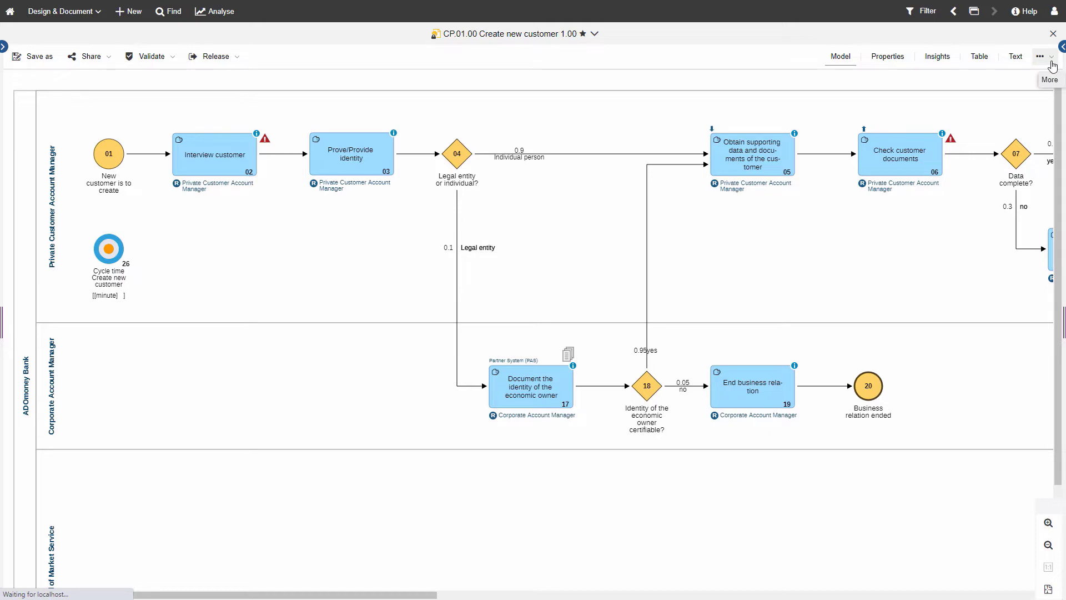
Start a simulation of the 'CP.01.00 Create new customer' process from the More actions menu
click(1052, 64)
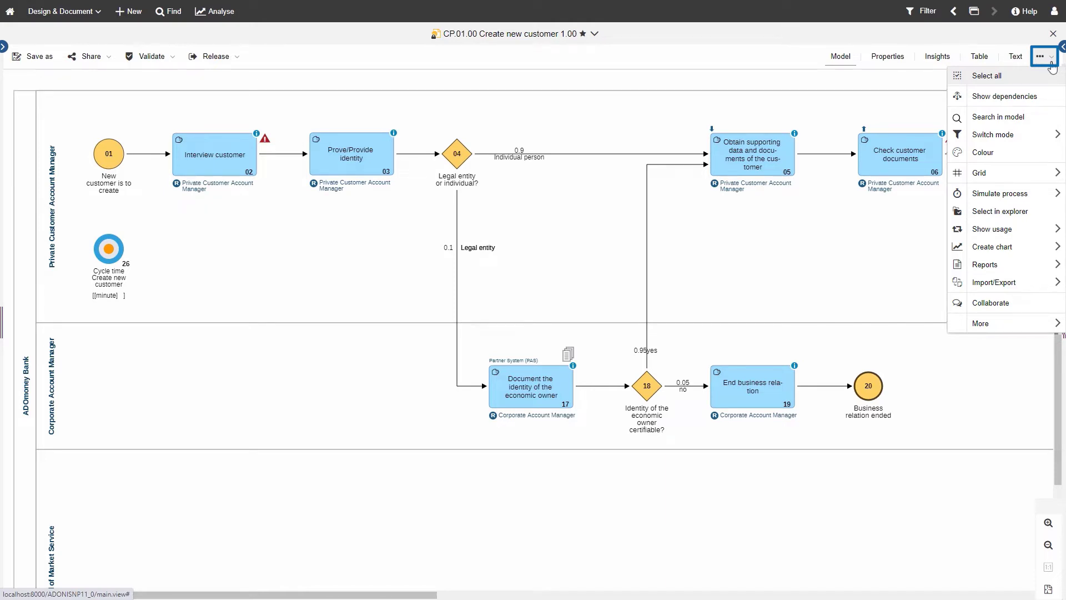
mouse_move(1000, 193)
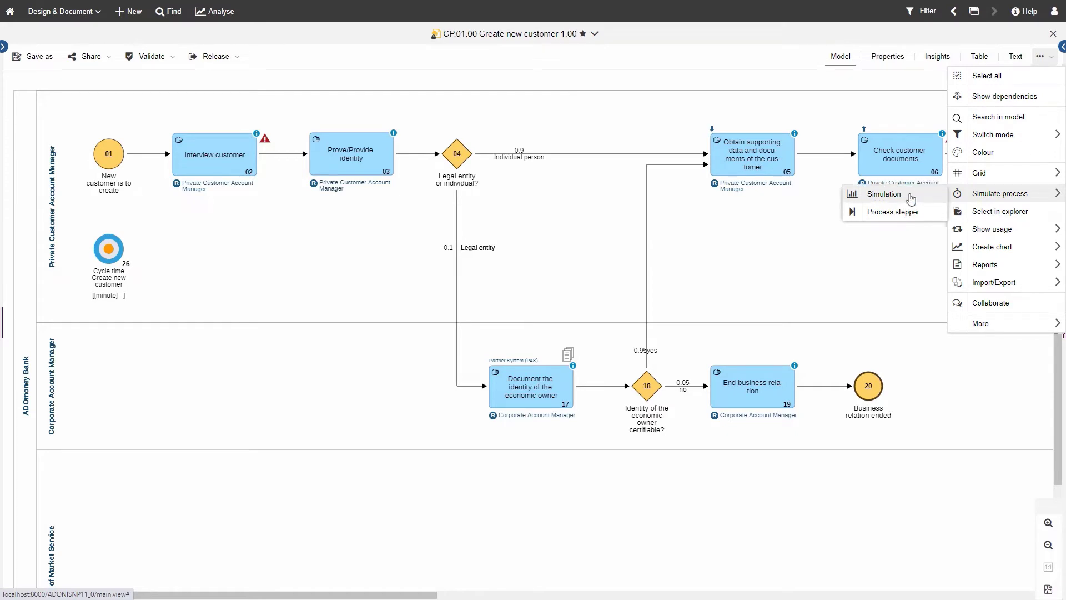
click(908, 198)
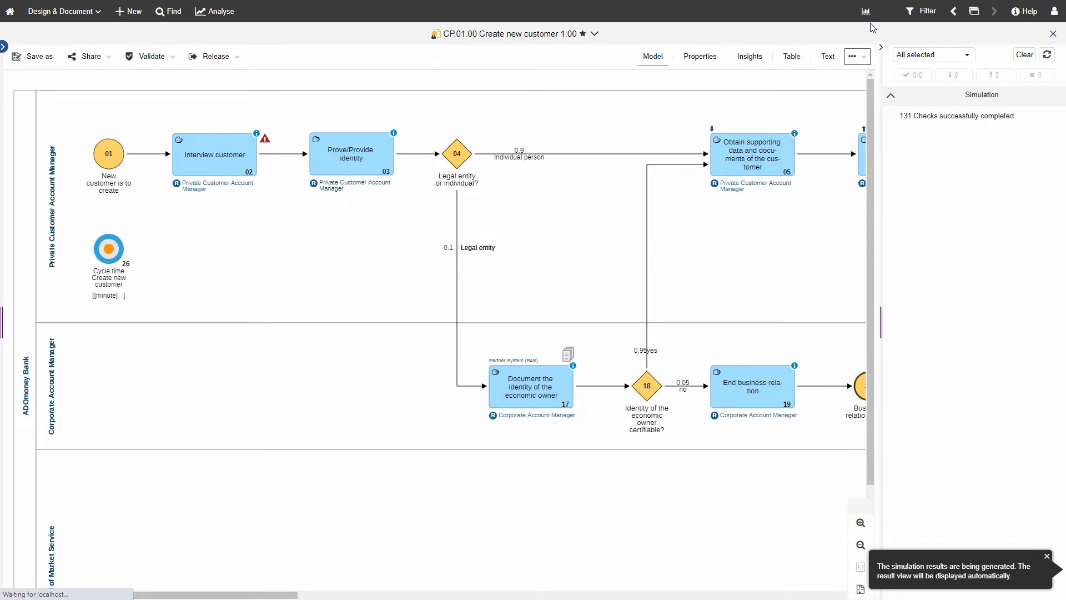
Open the simulation result overview showing yearly costs of 209,141.39 and cycle time charts
click(867, 14)
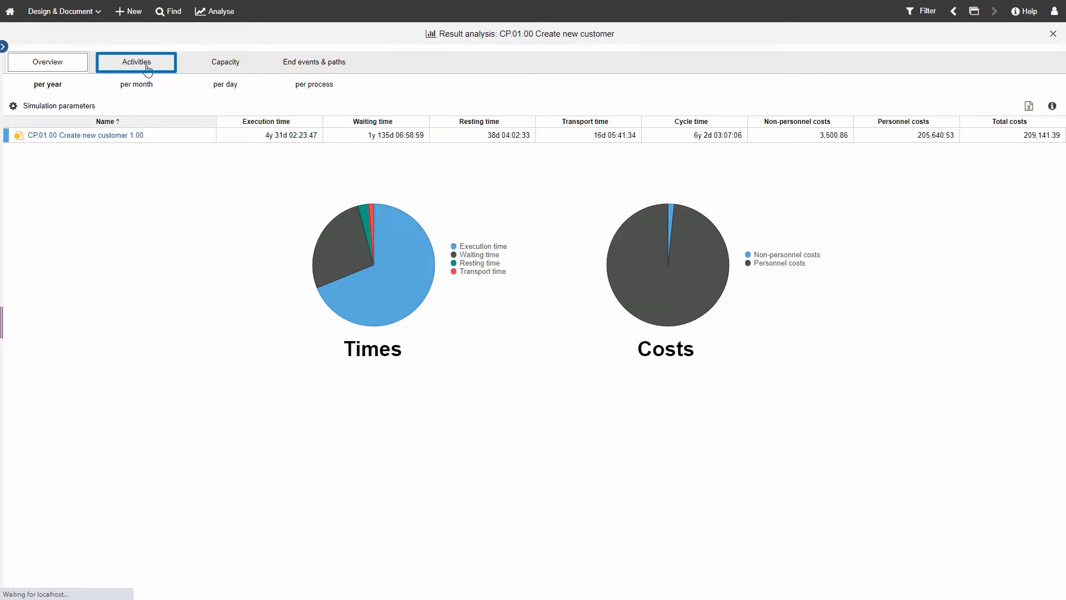
Switch the results to the Activities breakdown with per-process figures
click(147, 71)
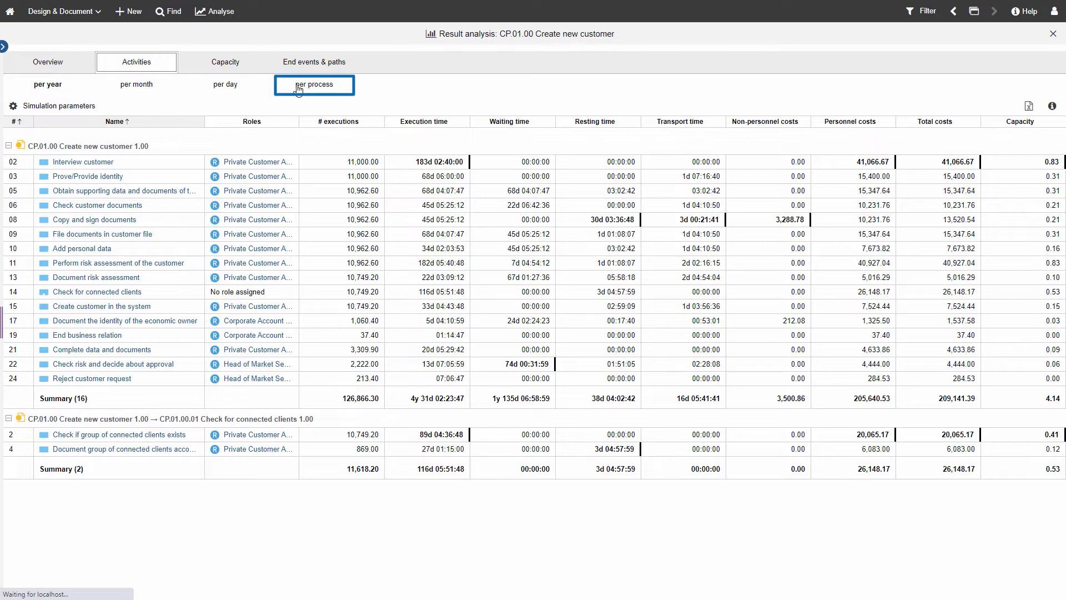
click(300, 87)
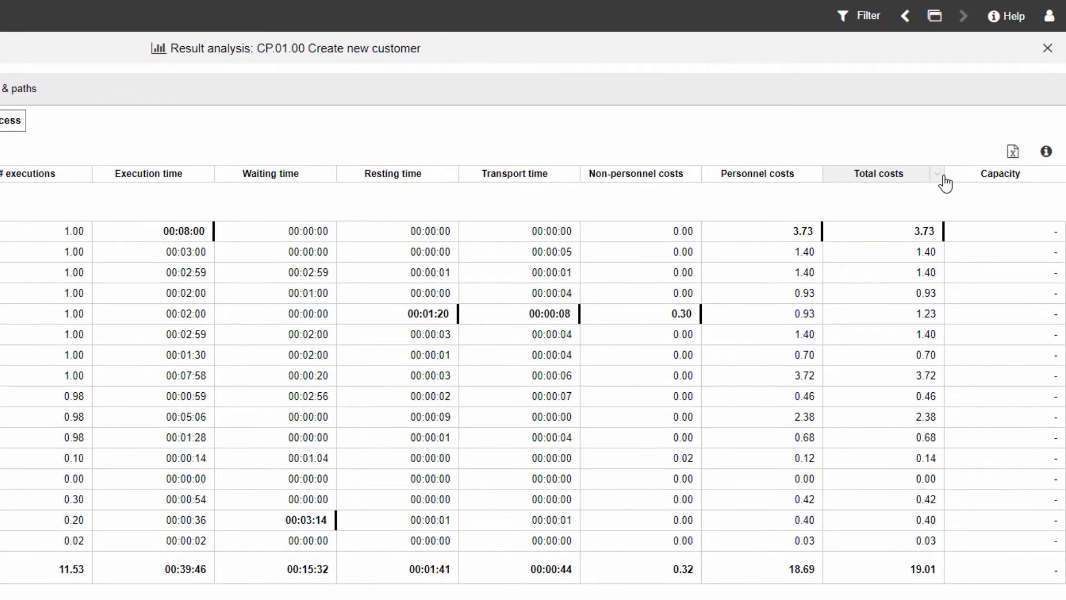
Sort the activity list descending by the Total costs column
click(938, 174)
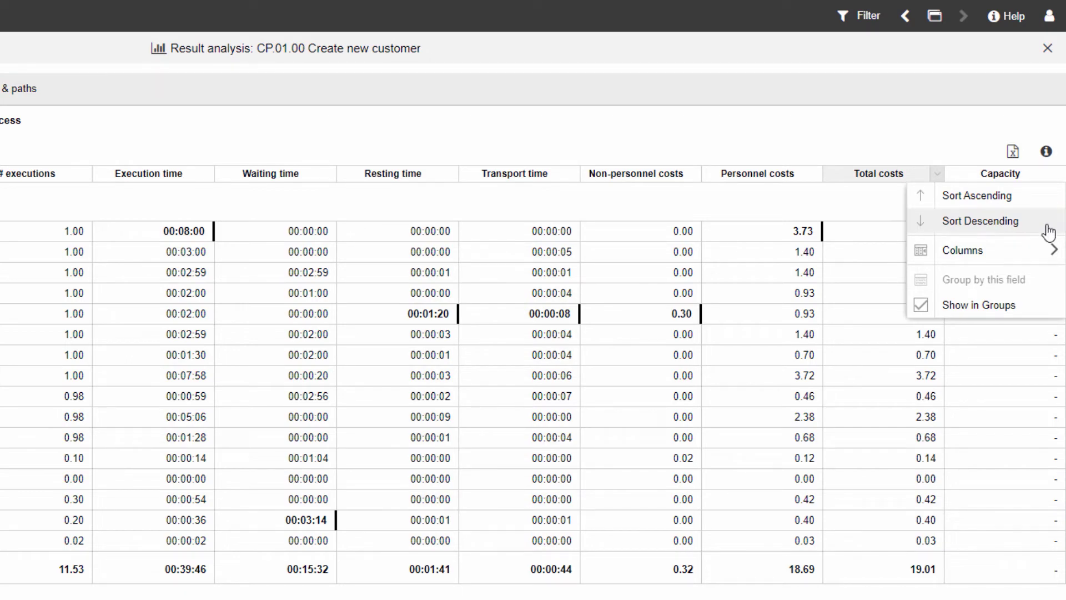
click(1044, 230)
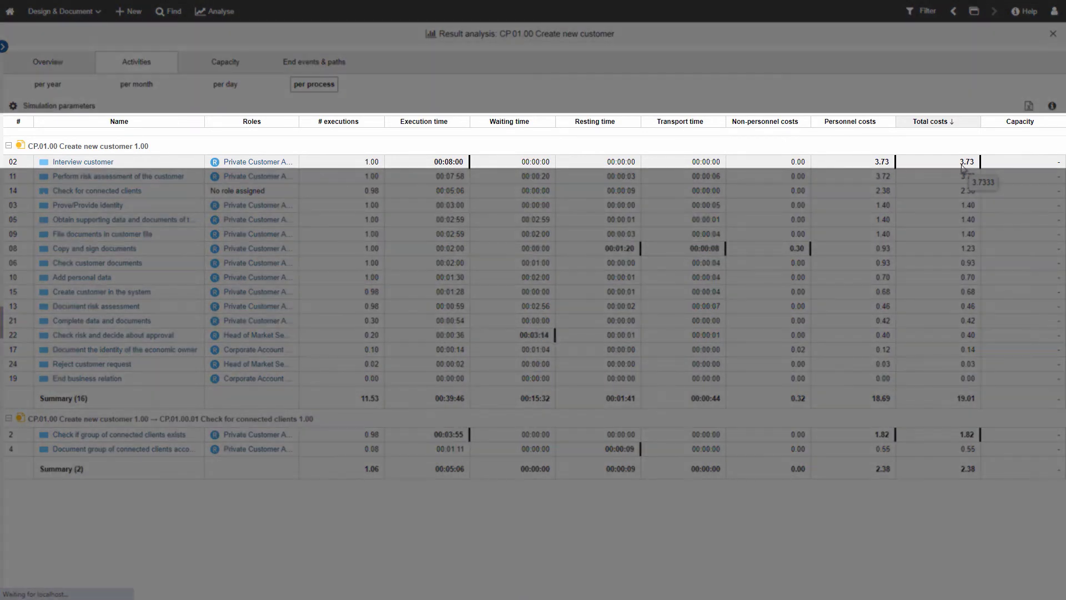
Highlight the 02 Interview customer row as the top task at 3.73 costs
click(457, 164)
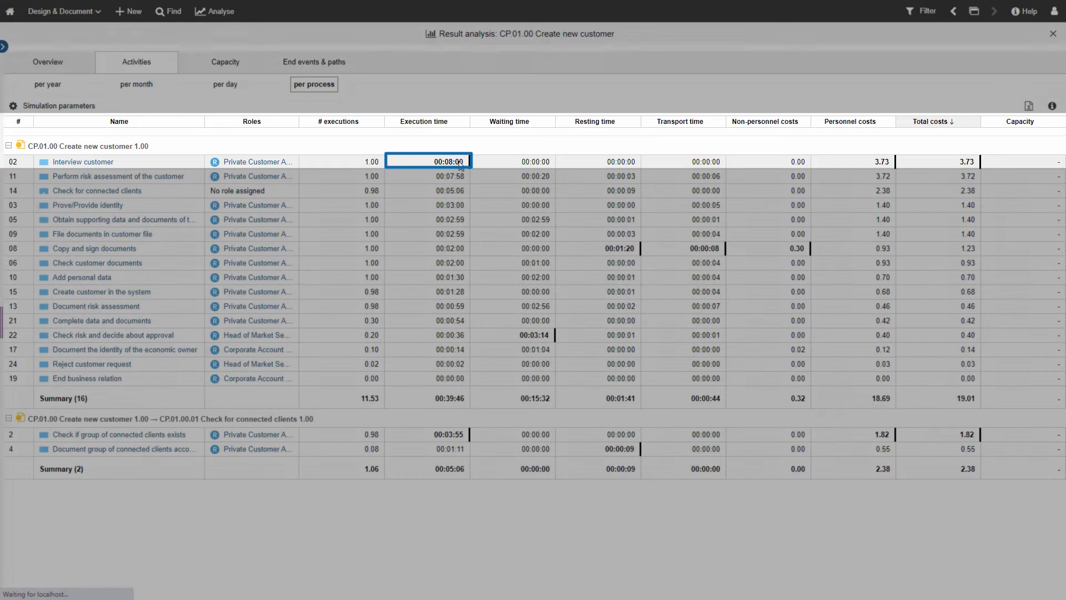